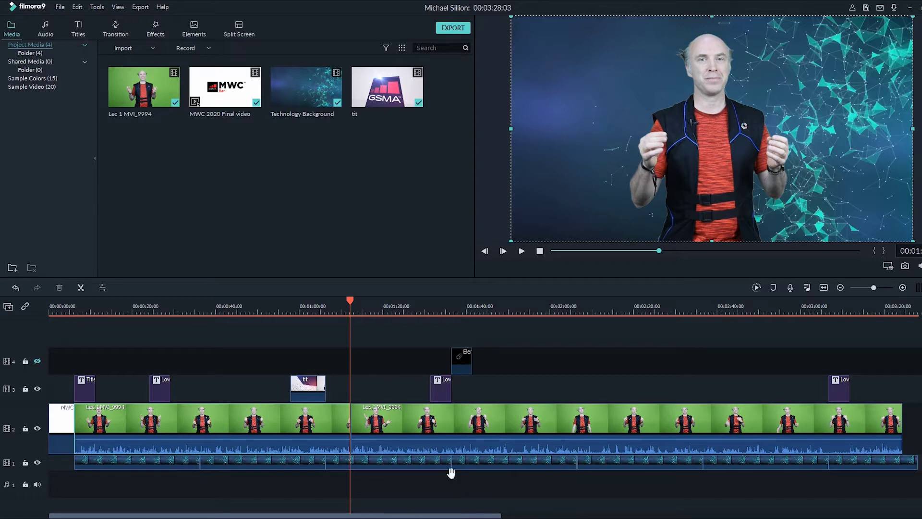
# Clear the timeline selection and import the Ehrling music file into the media library
pyautogui.click(360, 390)
pyautogui.click(383, 486)
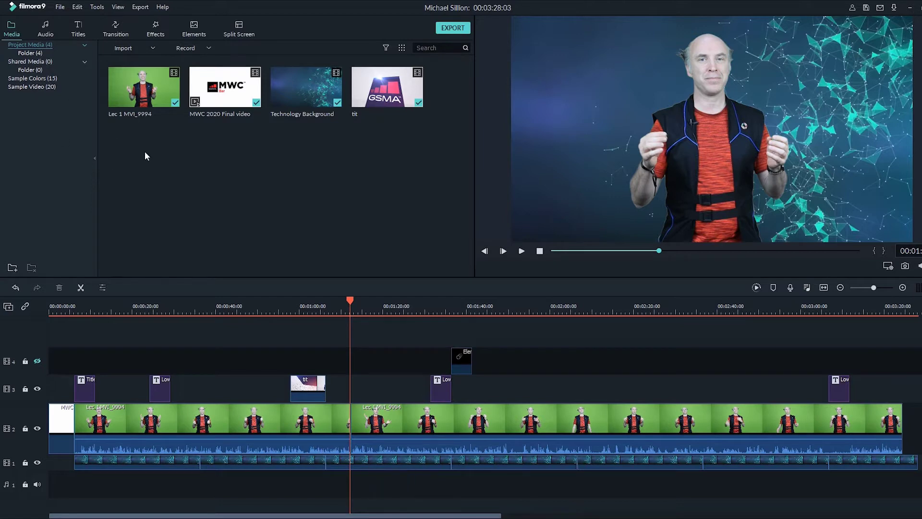
pyautogui.doubleClick(197, 190)
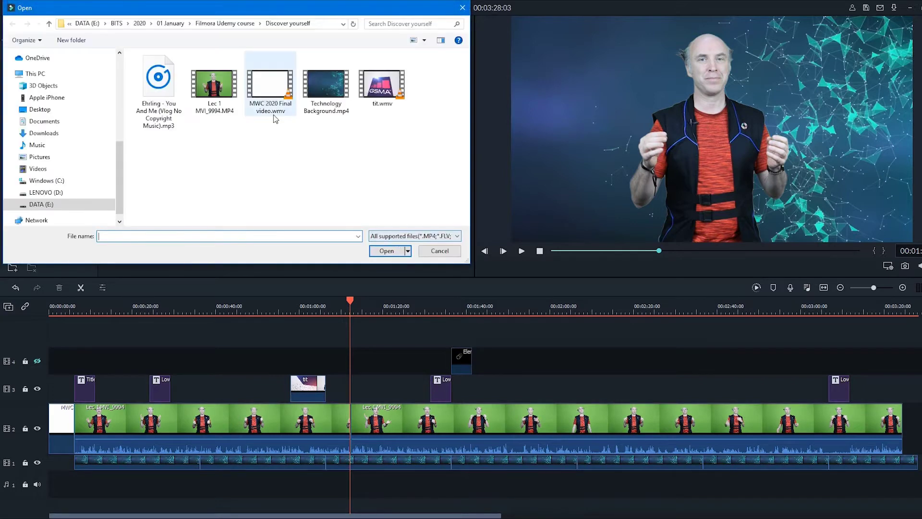
pyautogui.doubleClick(169, 79)
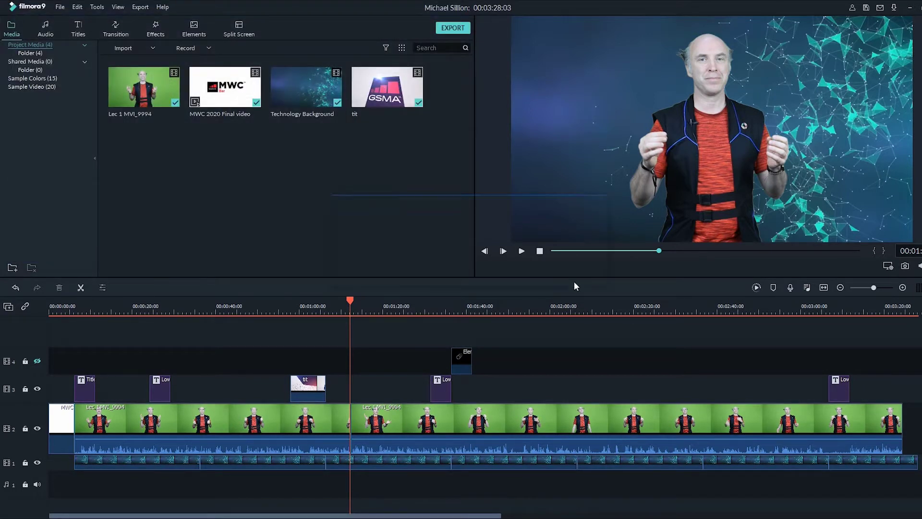
# Lay the Ehrling music muted on audio track 1 and make video track 2 taller
pyautogui.moveTo(144, 150); pyautogui.dragTo(56, 485)
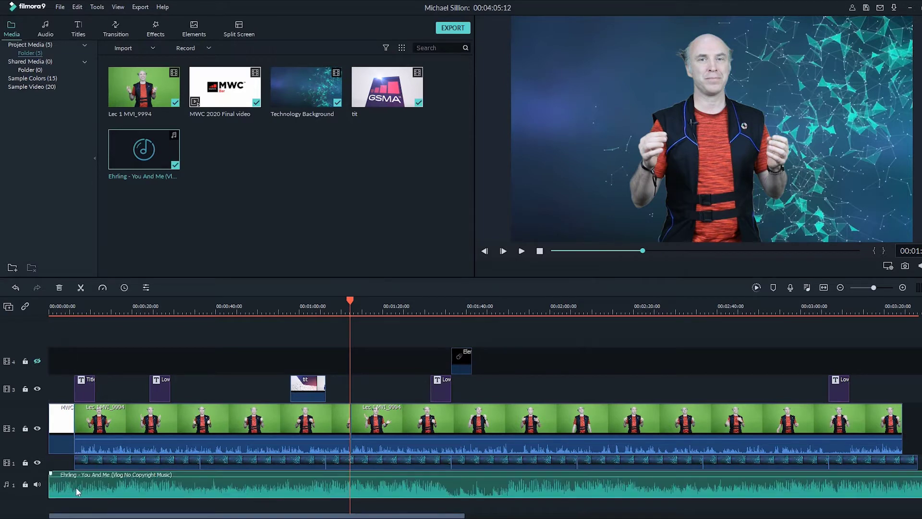
pyautogui.click(37, 484)
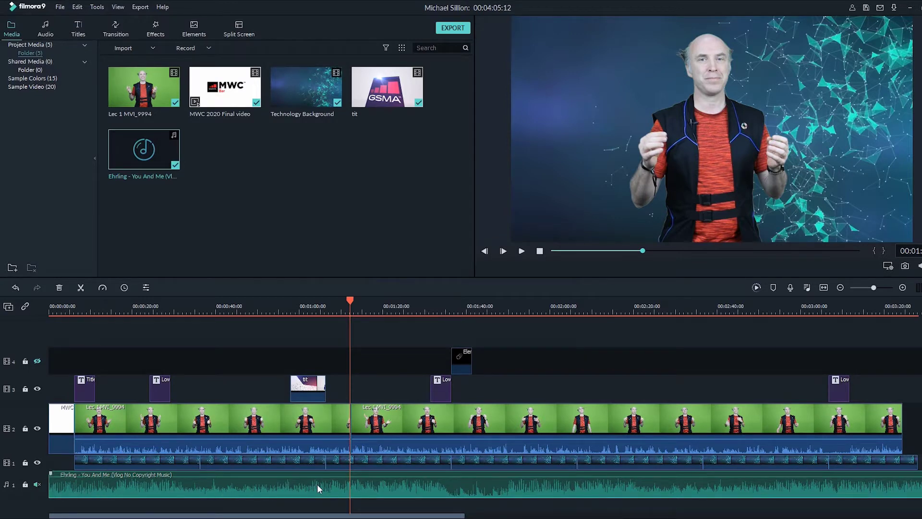
pyautogui.click(38, 402)
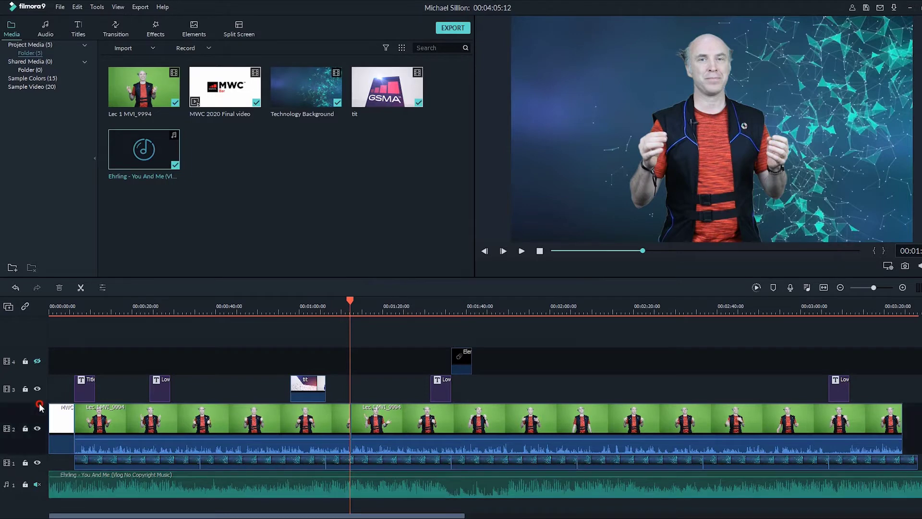
pyautogui.moveTo(34, 401); pyautogui.dragTo(36, 385)
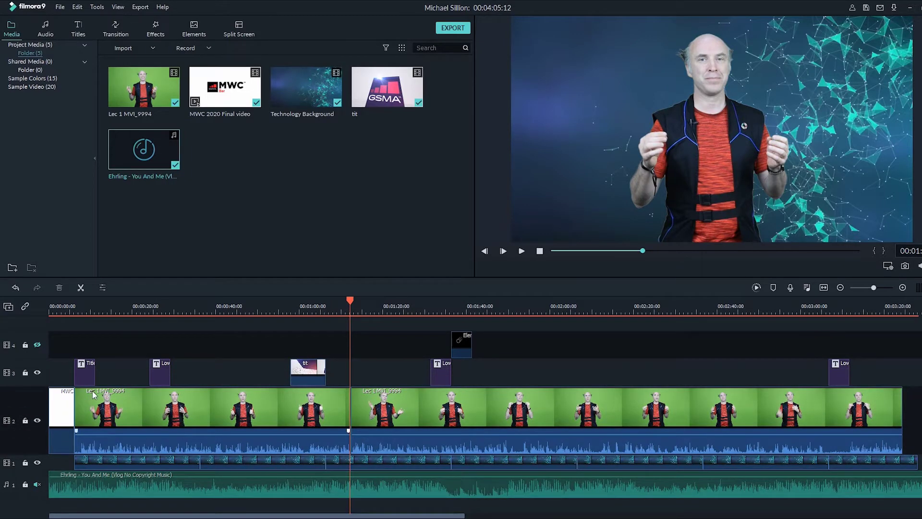
pyautogui.click(438, 409)
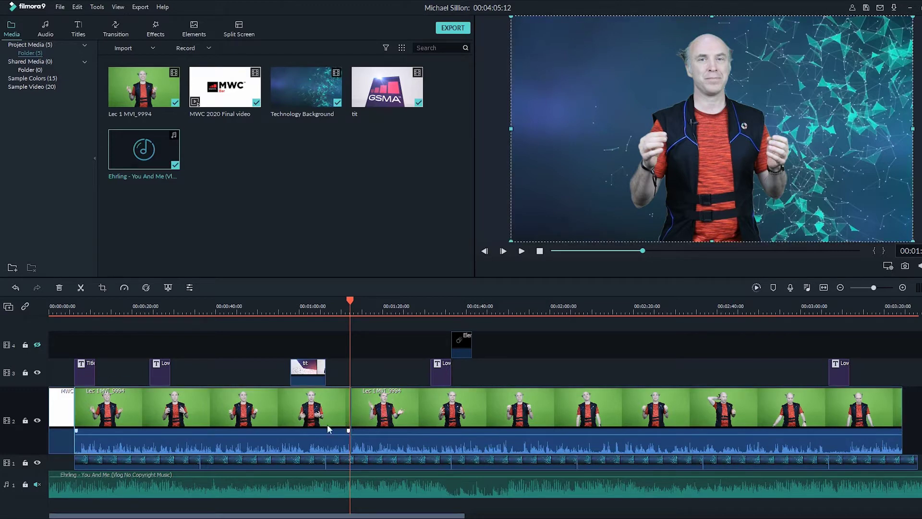
pyautogui.moveTo(282, 433)
pyautogui.moveTo(281, 436); pyautogui.dragTo(289, 436)
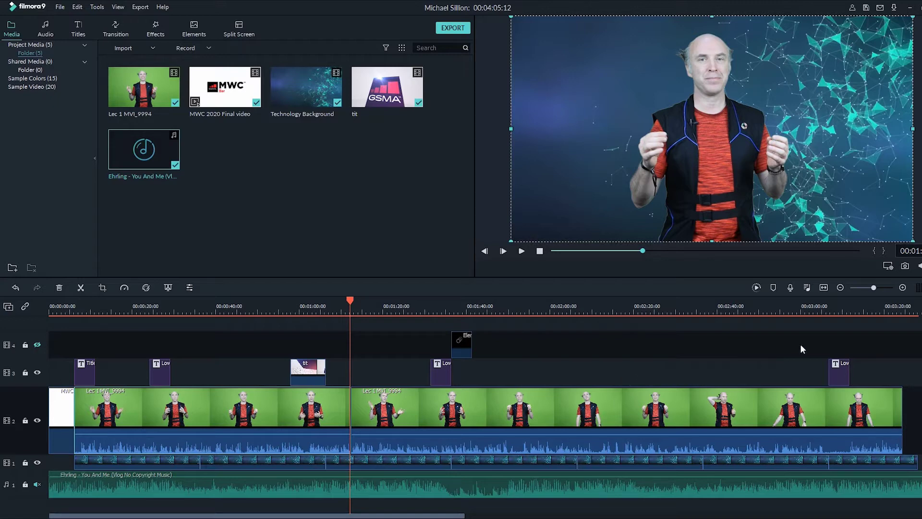
# In the Audio Mixer, set the Video2 fader to -3.26 dB and apply the mix
pyautogui.click(807, 288)
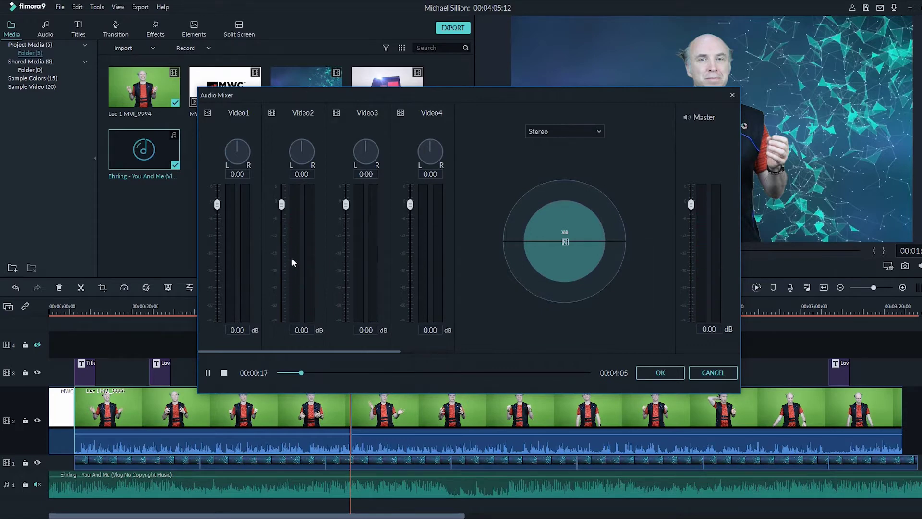
pyautogui.moveTo(281, 205)
pyautogui.mouseDown()
pyautogui.moveTo(281, 264)
pyautogui.moveTo(284, 221)
pyautogui.mouseUp()
pyautogui.moveTo(281, 218); pyautogui.dragTo(281, 177)
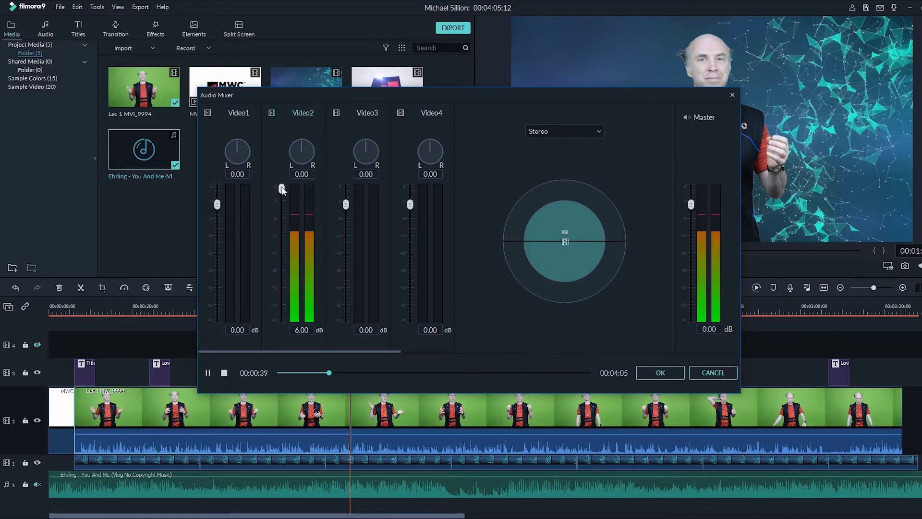
pyautogui.moveTo(281, 189); pyautogui.dragTo(282, 218)
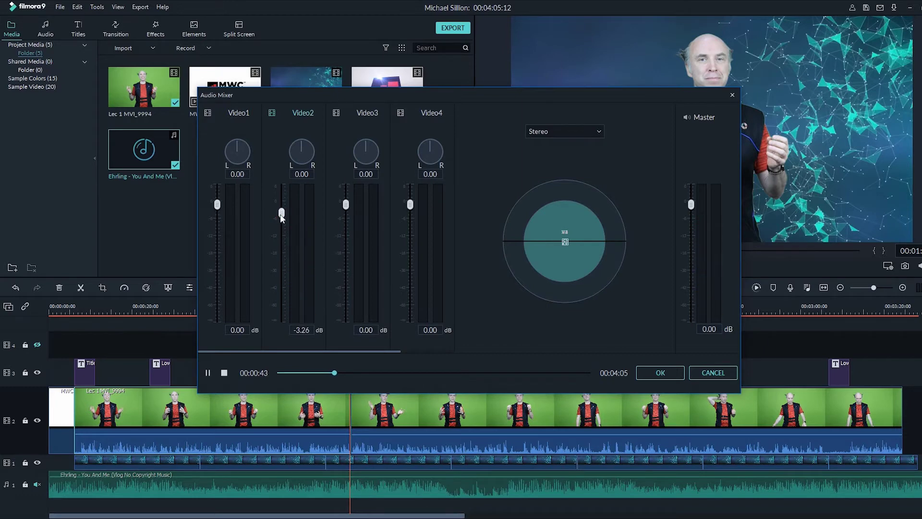
pyautogui.click(208, 372)
pyautogui.click(661, 373)
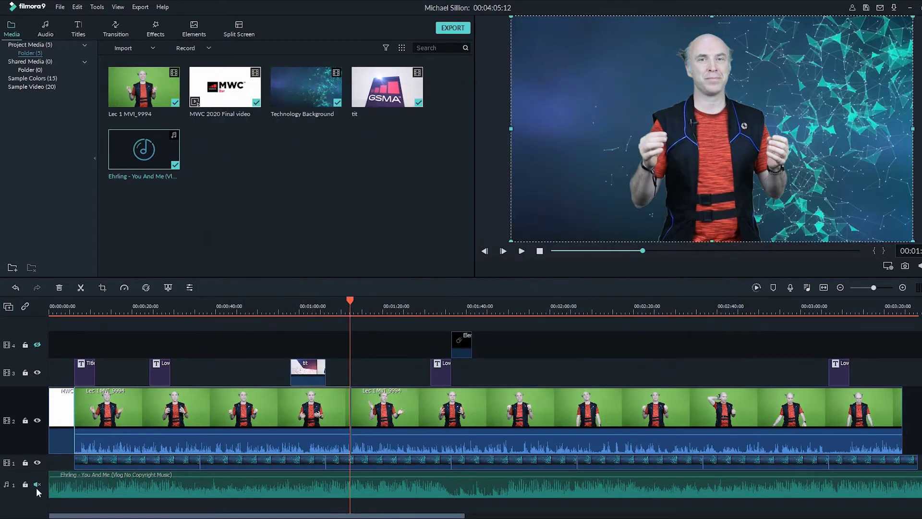
# Unmute the music track and lower its volume to about -52 dB
pyautogui.click(37, 485)
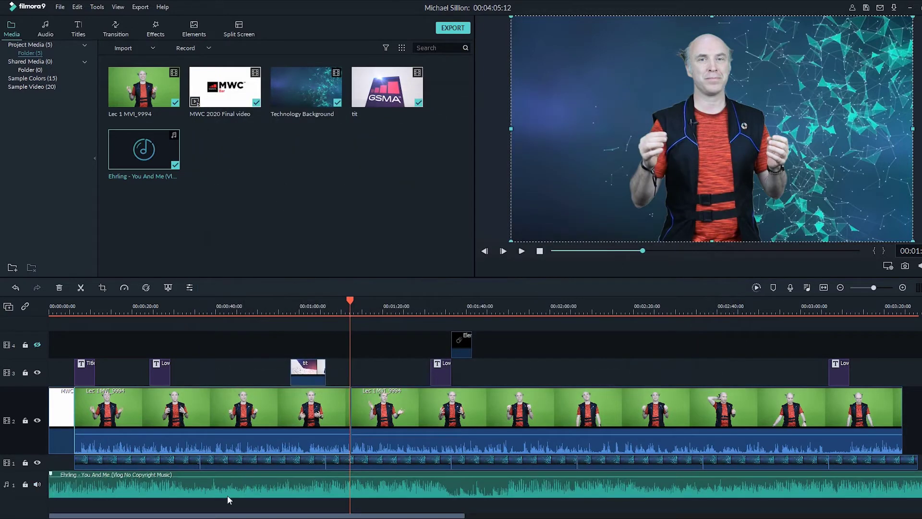
pyautogui.moveTo(294, 476)
pyautogui.moveTo(295, 477); pyautogui.dragTo(332, 477)
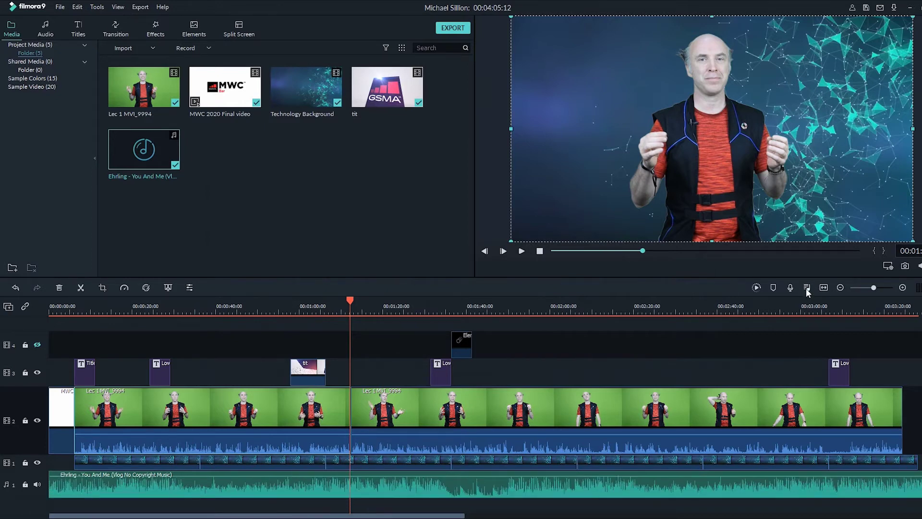
# Mix Video2 at -2.31 dB and Audio1 music at -42.28 dB, then open the music clip's settings
pyautogui.click(807, 288)
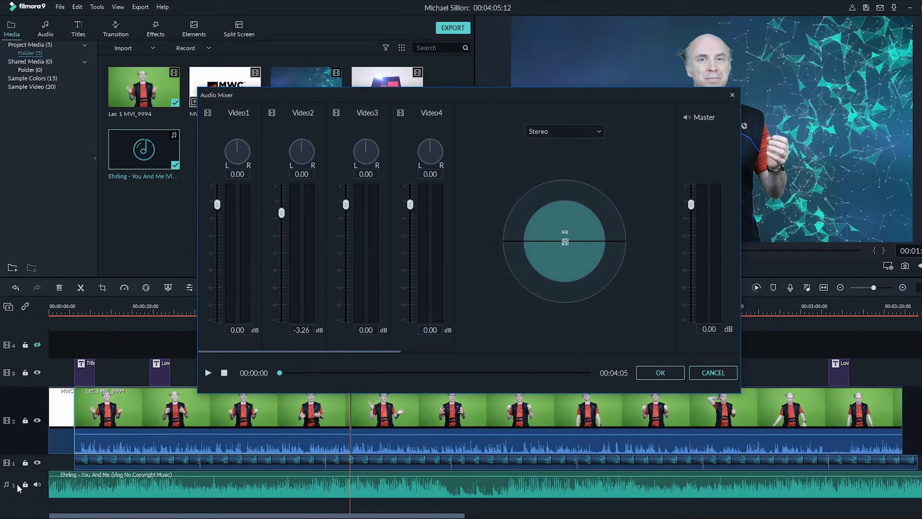
pyautogui.click(208, 373)
pyautogui.moveTo(282, 213); pyautogui.dragTo(281, 210)
pyautogui.click(427, 352)
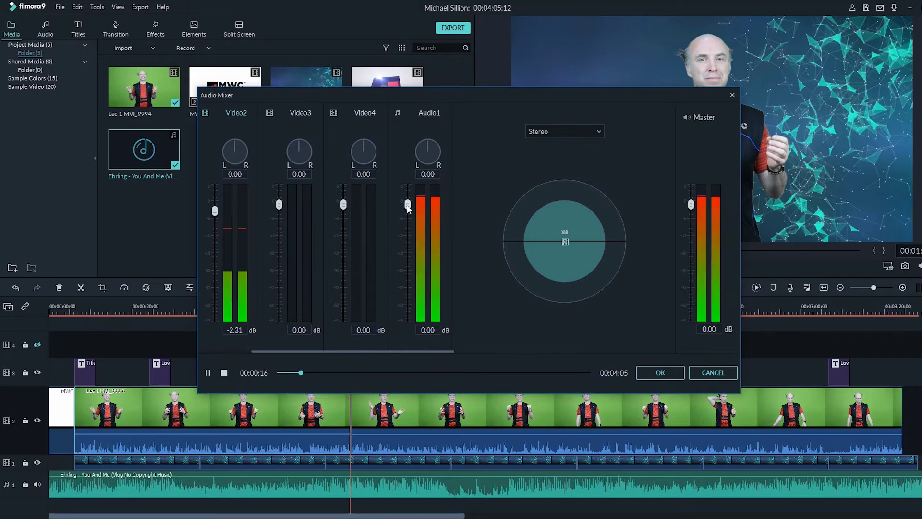
pyautogui.moveTo(408, 208); pyautogui.dragTo(409, 303)
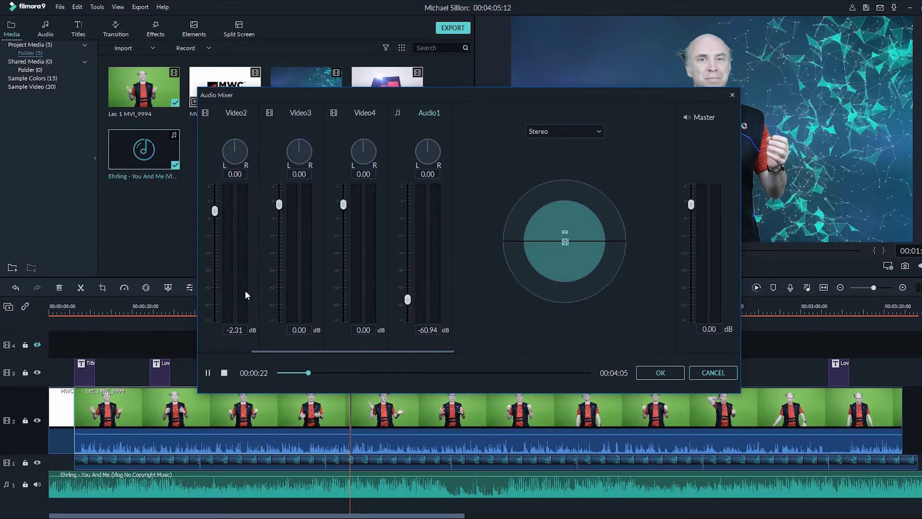
pyautogui.moveTo(408, 300); pyautogui.dragTo(409, 283)
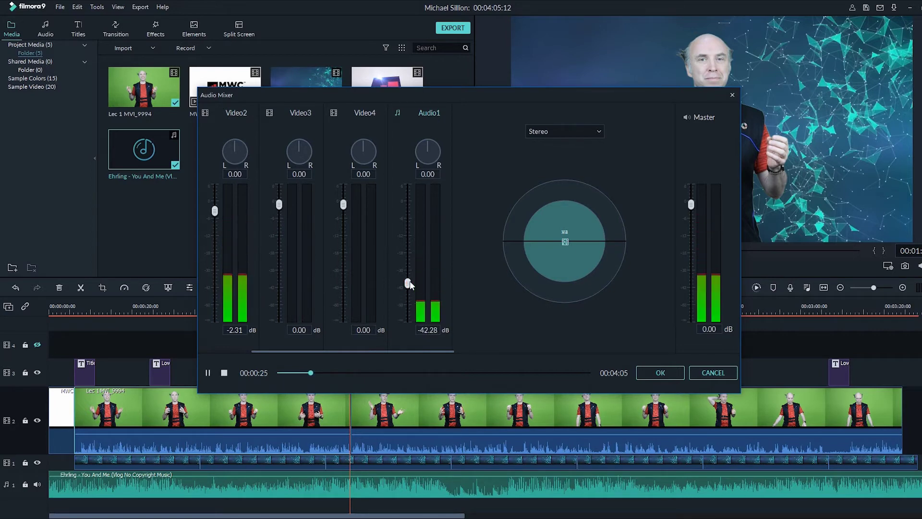
pyautogui.click(661, 372)
pyautogui.doubleClick(245, 491)
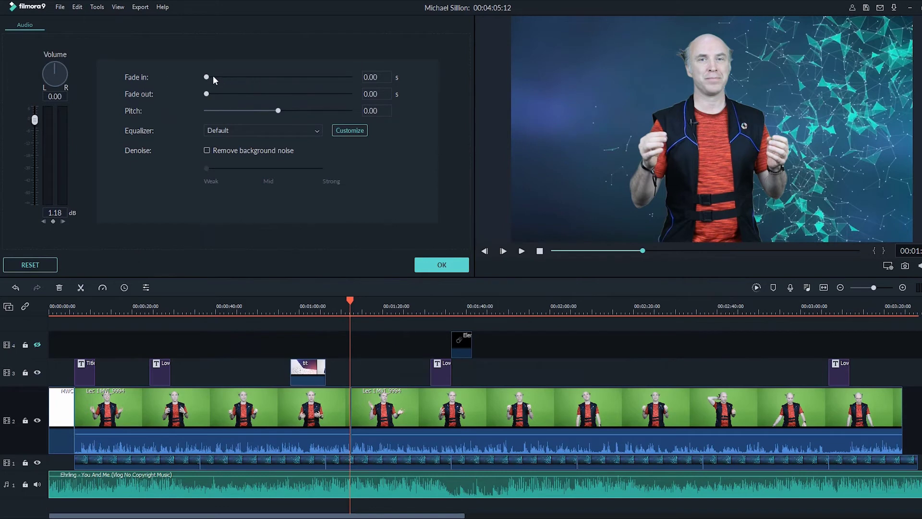
# Give the music clip a 0.40 s fade-in and a 0.40 s fade-out
pyautogui.moveTo(207, 78); pyautogui.dragTo(208, 79)
pyautogui.click(384, 78)
pyautogui.write('0')
pyautogui.press('Tab')
pyautogui.click(380, 77)
pyautogui.press('BackSpace')
pyautogui.write('.4')
pyautogui.press('Tab')
pyautogui.write('.')
pyautogui.press('Tab')
# Try the background noise removal strengths, leave noise removal off, and confirm the settings
pyautogui.click(207, 151)
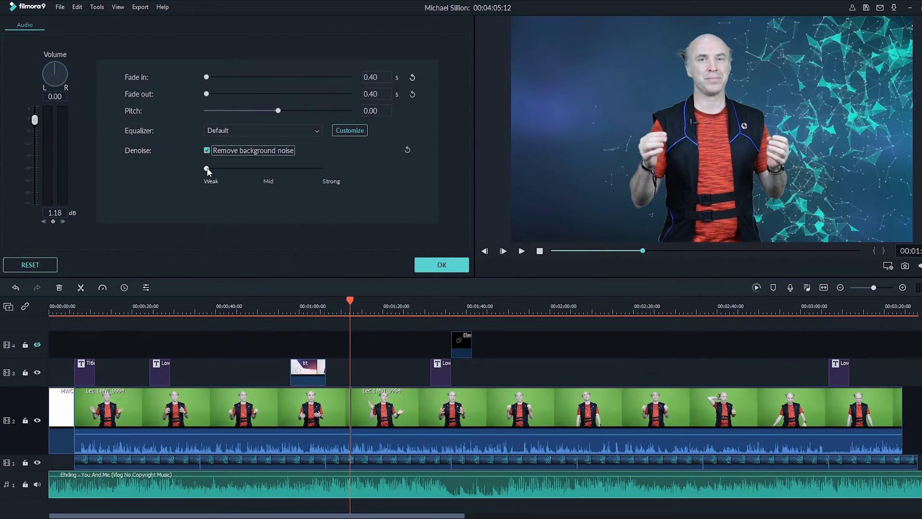
pyautogui.click(267, 168)
pyautogui.click(322, 169)
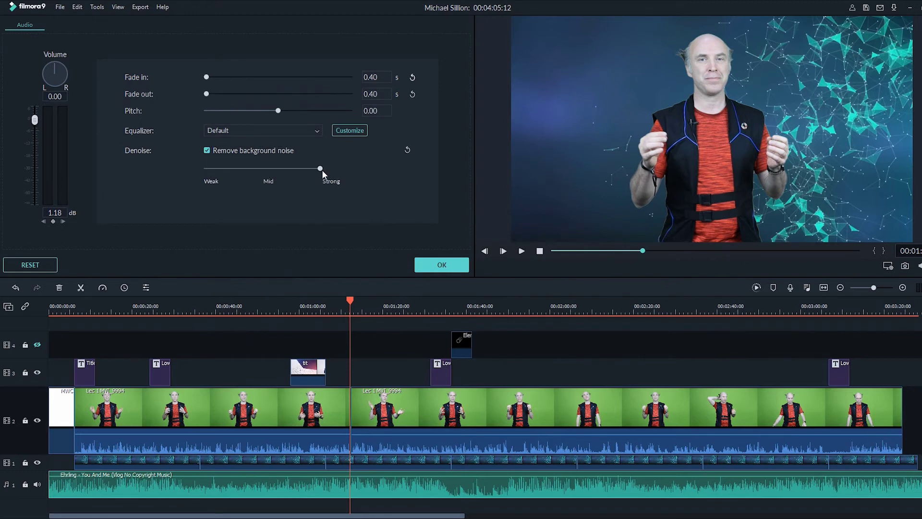
pyautogui.click(209, 169)
pyautogui.click(206, 150)
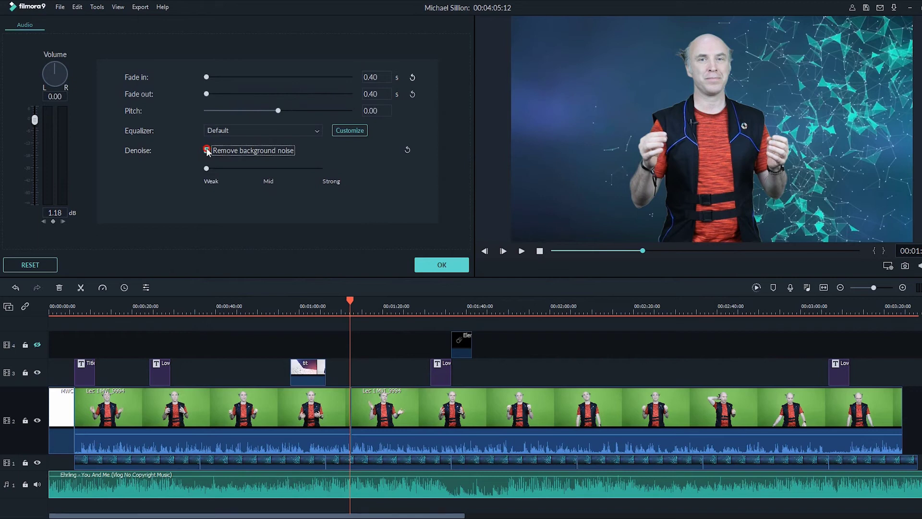
pyautogui.click(438, 266)
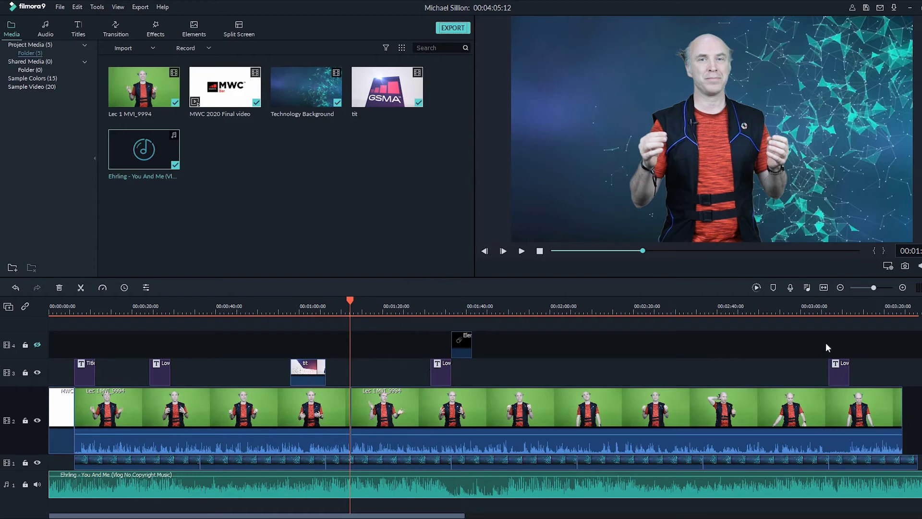
# Preview near the end and split the music clip at about 00:03:06
pyautogui.click(827, 312)
pyautogui.press('space')
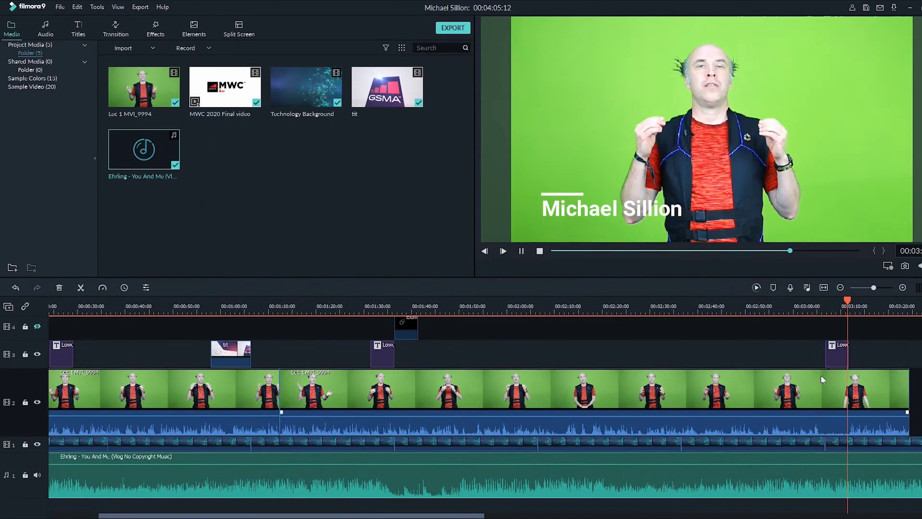
pyautogui.click(818, 303)
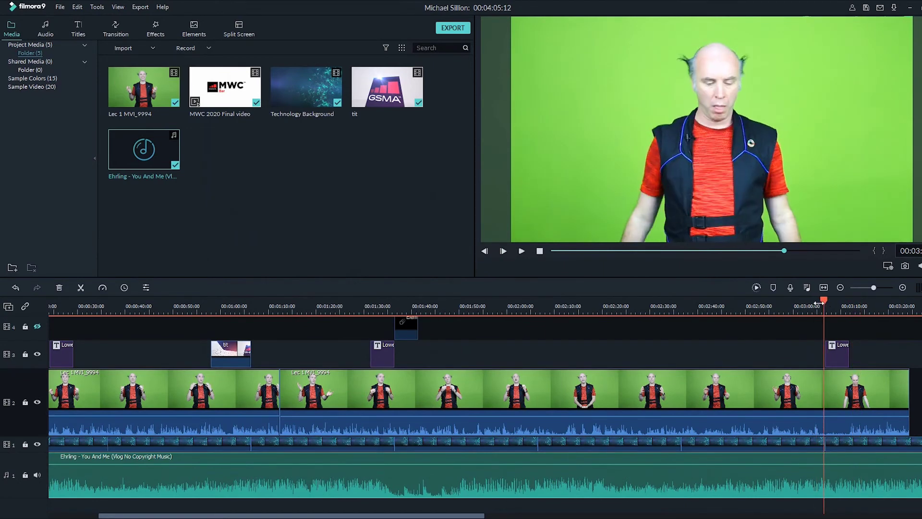
pyautogui.click(821, 302)
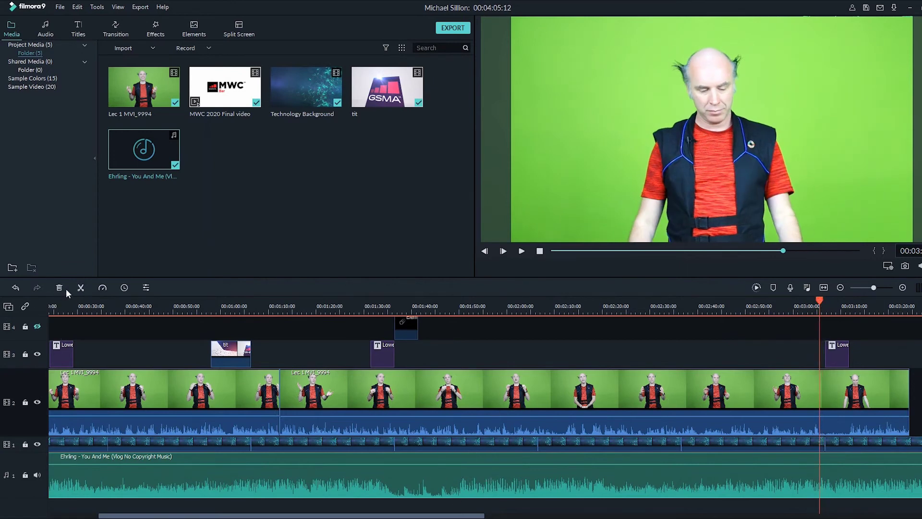
pyautogui.click(80, 289)
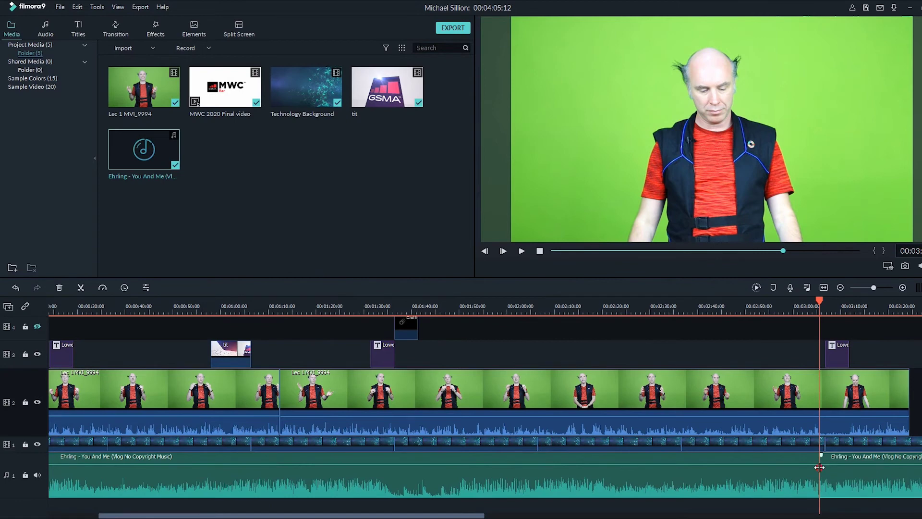
# Split again where the lower third appears, boost that short piece to 6 dB, and preview
pyautogui.moveTo(820, 302); pyautogui.dragTo(844, 301)
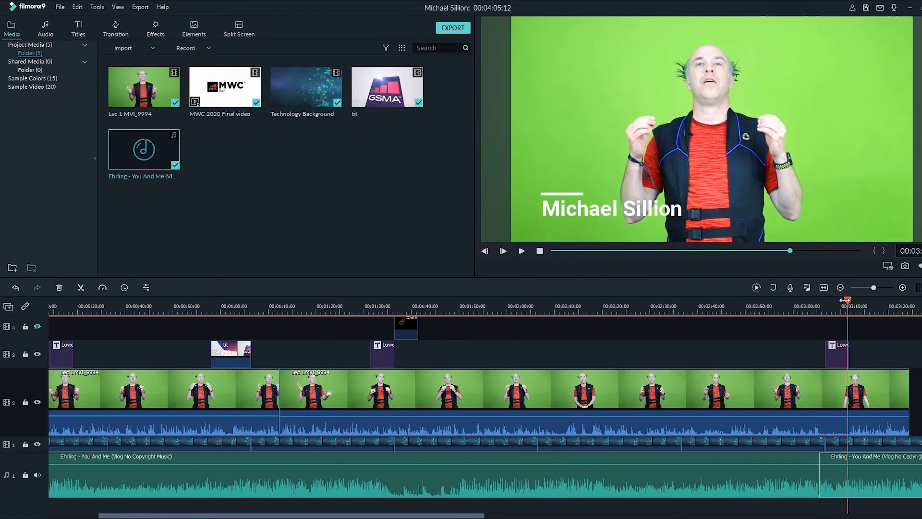
pyautogui.click(80, 287)
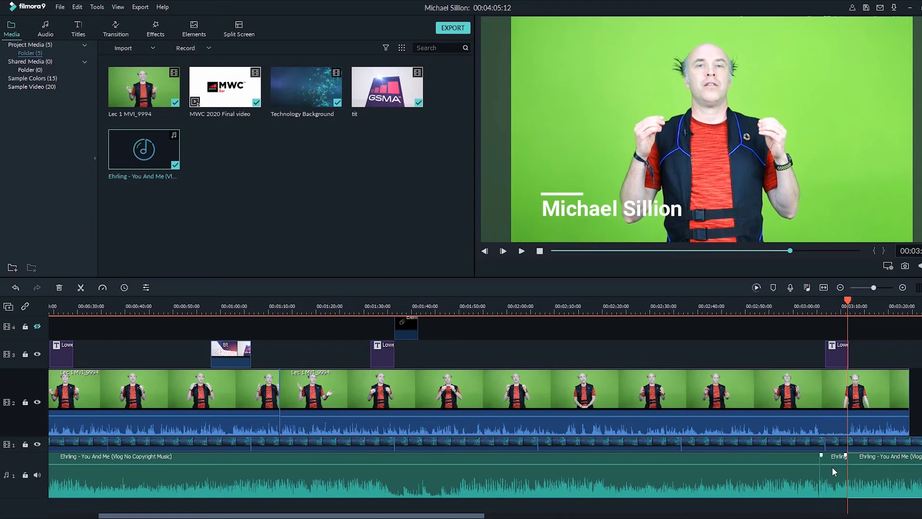
pyautogui.moveTo(833, 465); pyautogui.dragTo(832, 461)
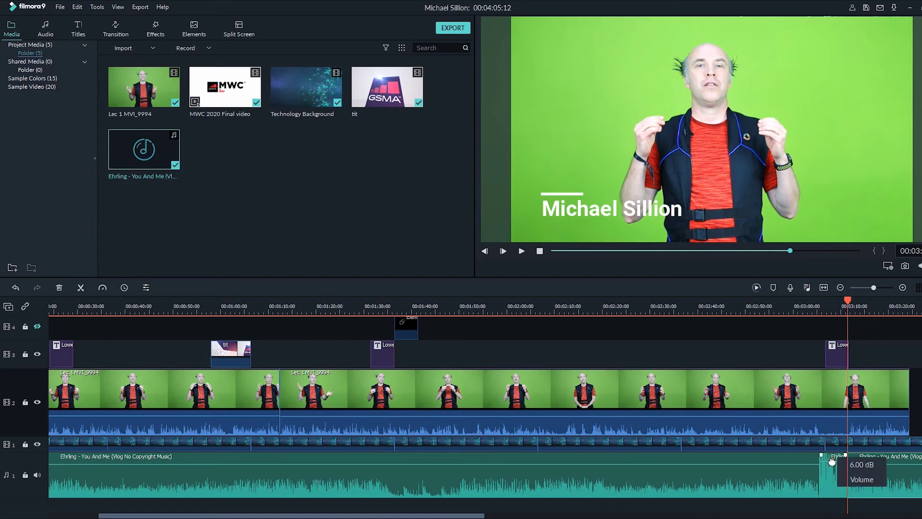
pyautogui.click(808, 304)
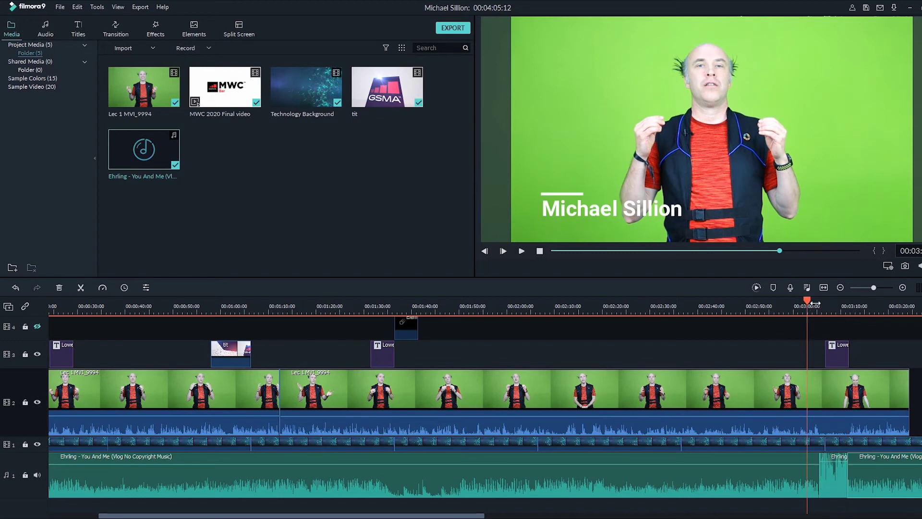
pyautogui.press('space')
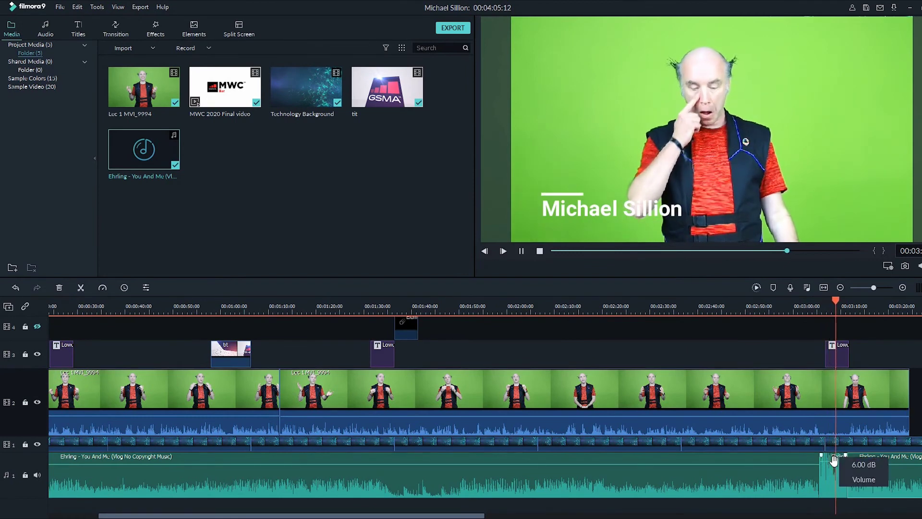
pyautogui.press('space')
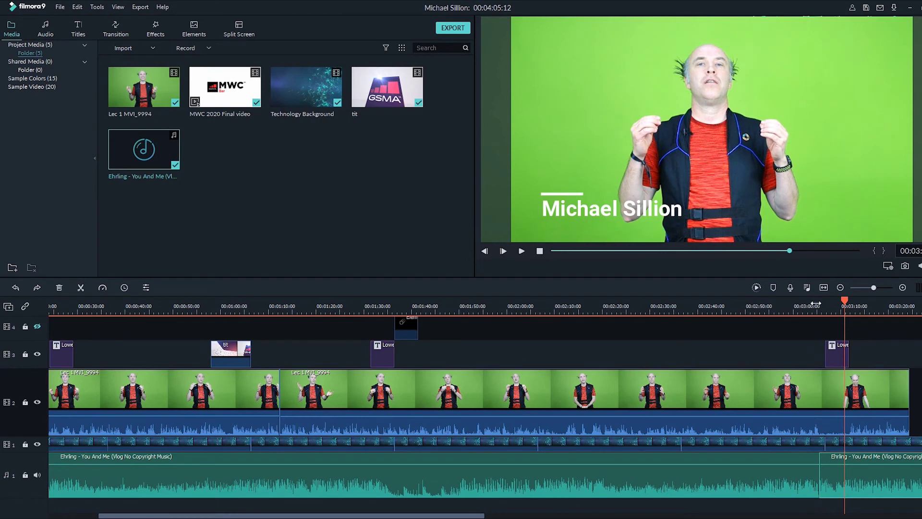
# At about 00:03:06, open the clip's audio settings and raise the music volume after the first keyframe
pyautogui.moveTo(817, 304); pyautogui.dragTo(822, 303)
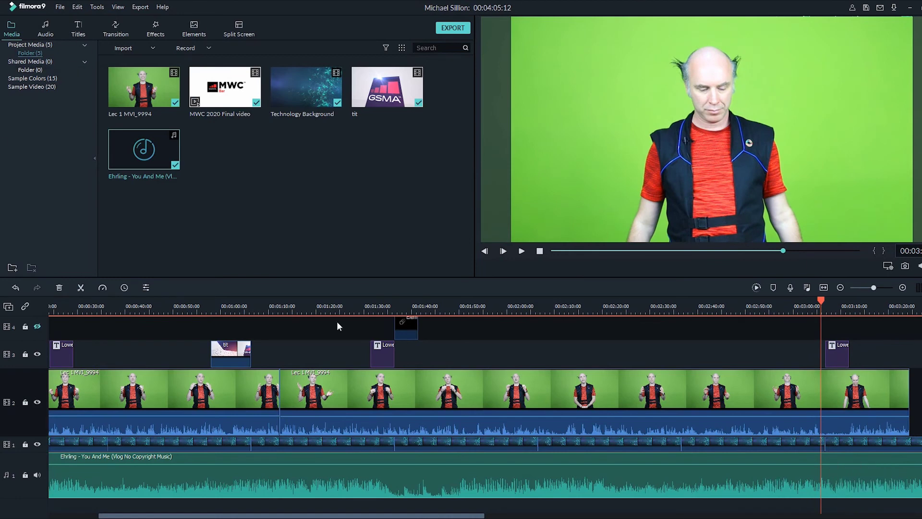
pyautogui.doubleClick(842, 411)
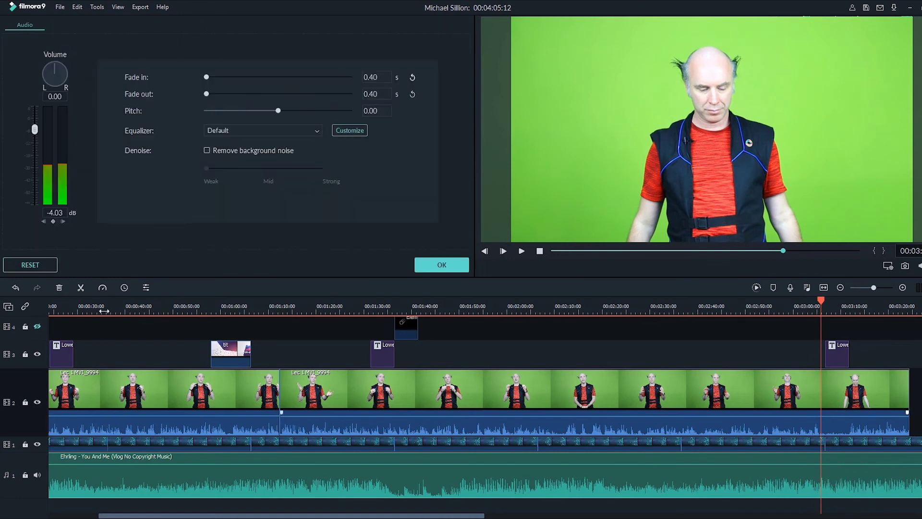
pyautogui.scroll(1, 836, 464)
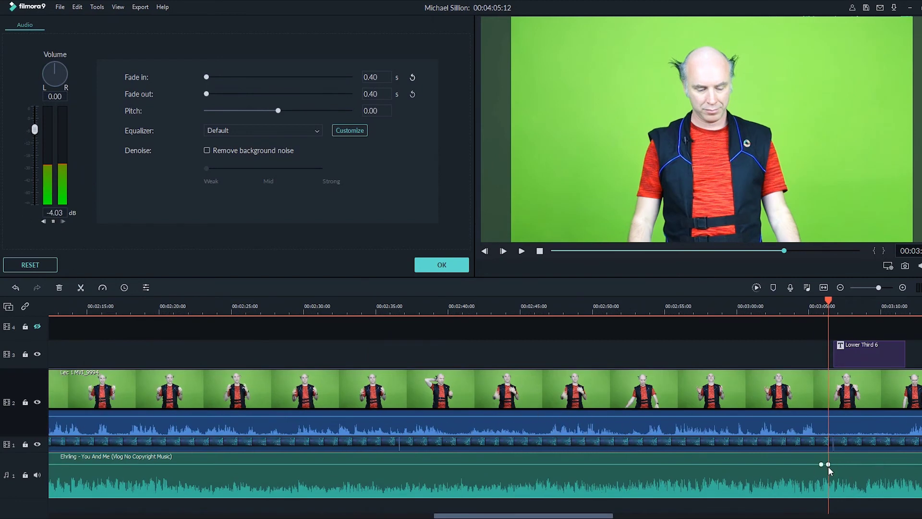
pyautogui.moveTo(828, 470); pyautogui.dragTo(830, 461)
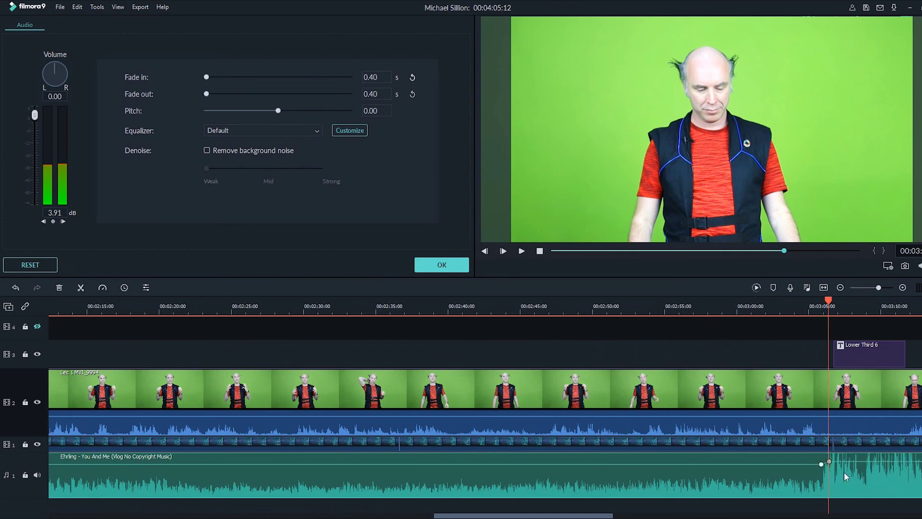
# Add volume keyframes past 00:03:10, pull the music back down there, and preview the swell
pyautogui.click(897, 304)
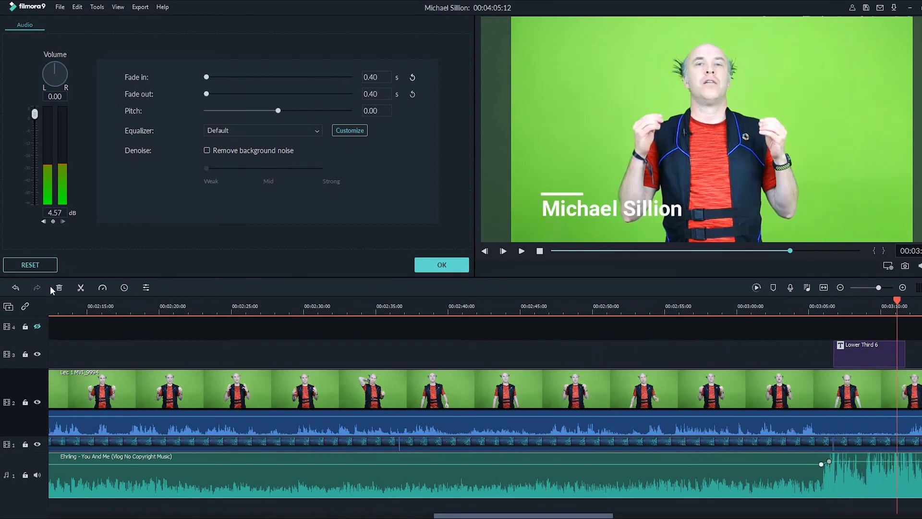
pyautogui.click(54, 222)
pyautogui.moveTo(904, 309); pyautogui.dragTo(908, 307)
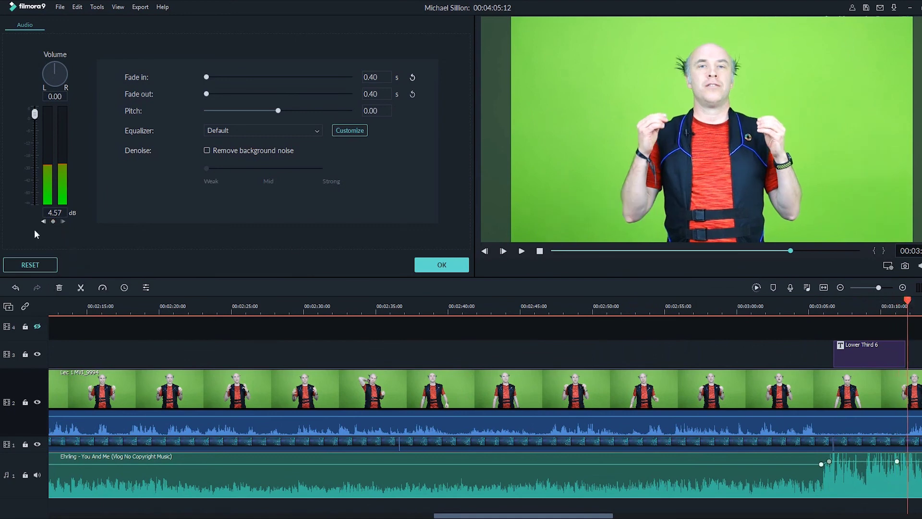
pyautogui.click(53, 222)
pyautogui.moveTo(907, 461); pyautogui.dragTo(910, 467)
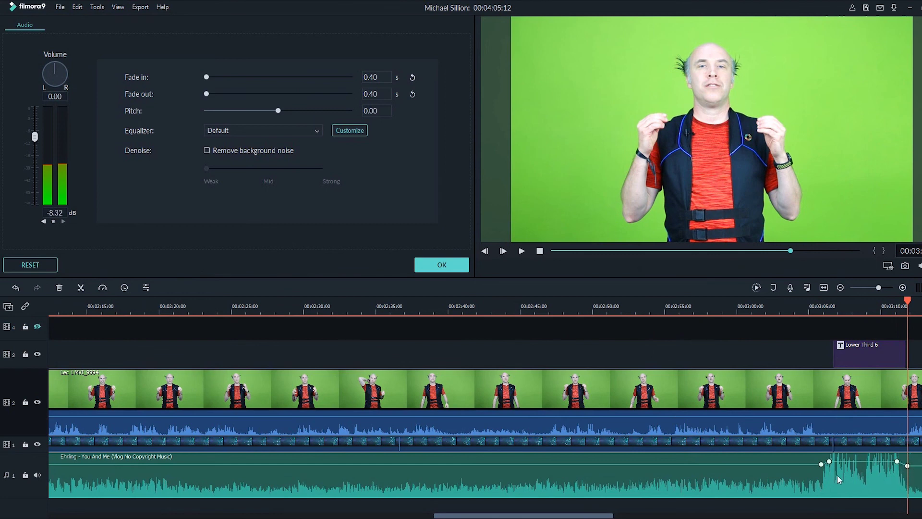
pyautogui.moveTo(822, 464); pyautogui.dragTo(822, 467)
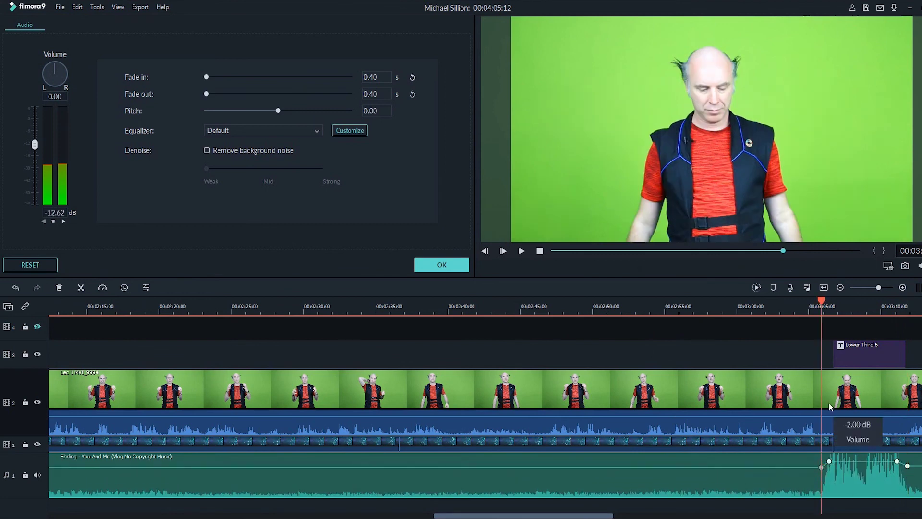
pyautogui.press('space')
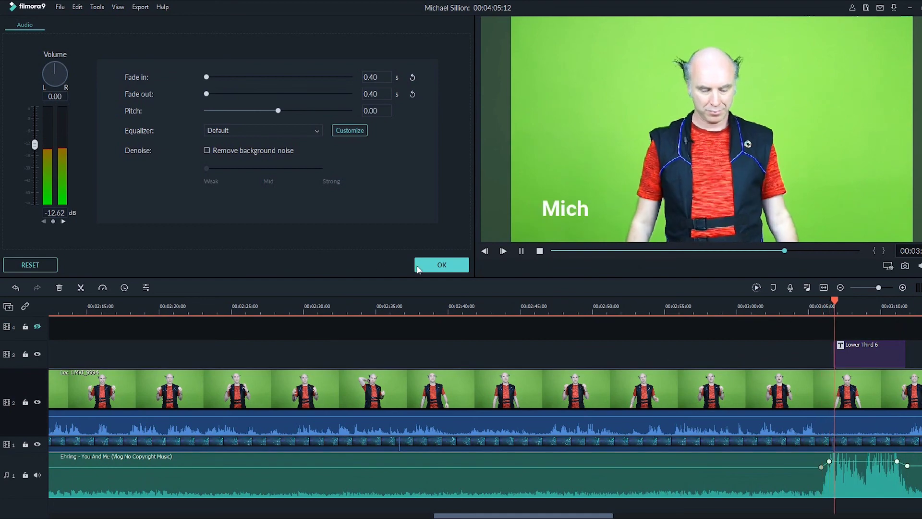
# Apply the audio settings and zoom the timeline out to the whole project
pyautogui.click(442, 264)
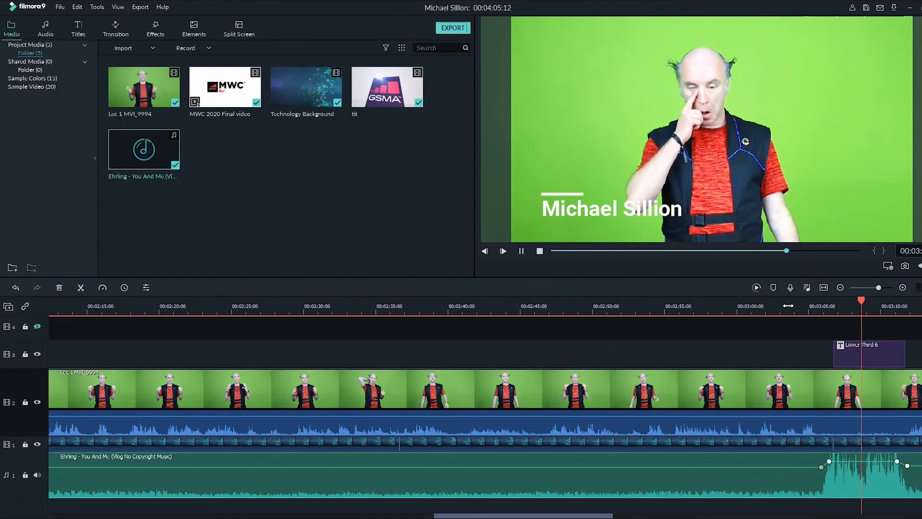
pyautogui.scroll(-6, 732, 300)
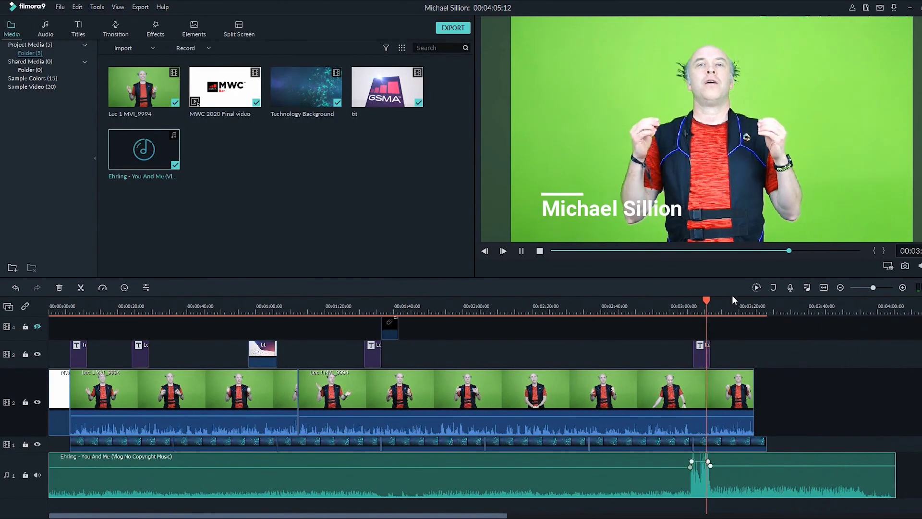